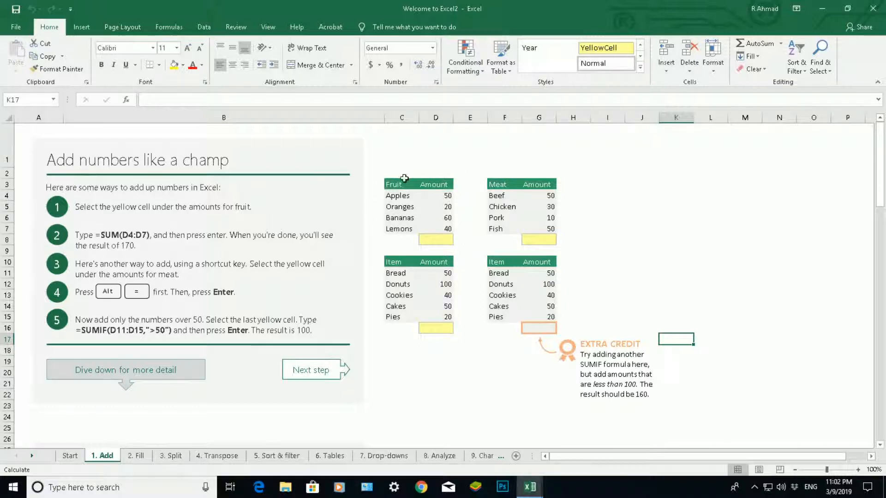
pyautogui.moveTo(406, 185); pyautogui.dragTo(434, 235)
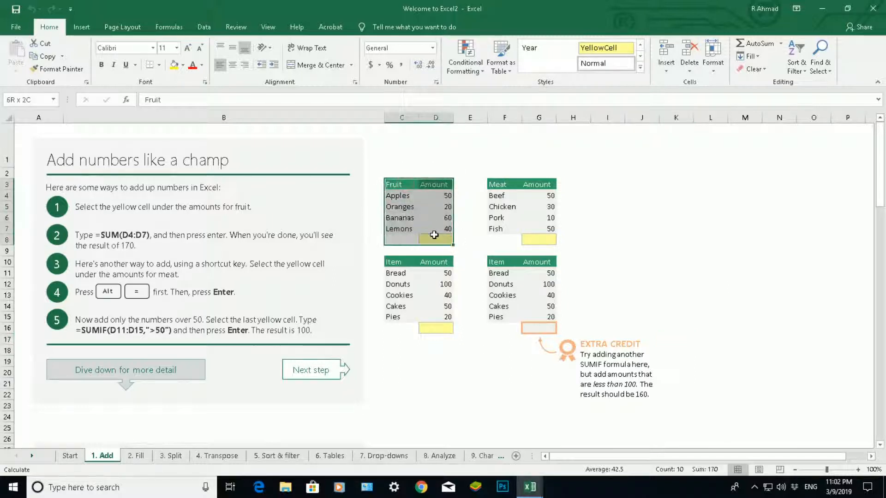
pyautogui.click(396, 181)
pyautogui.moveTo(396, 181); pyautogui.dragTo(431, 228)
pyautogui.click(465, 215)
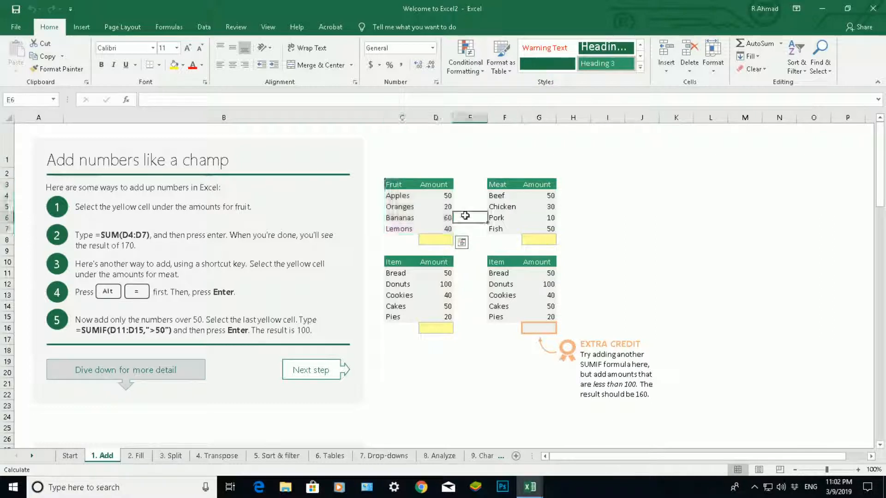
# Step: Total the fruit amounts in cell D8 by adding the individual cells with the formula =D4+D5+D6+D7
pyautogui.click(438, 238)
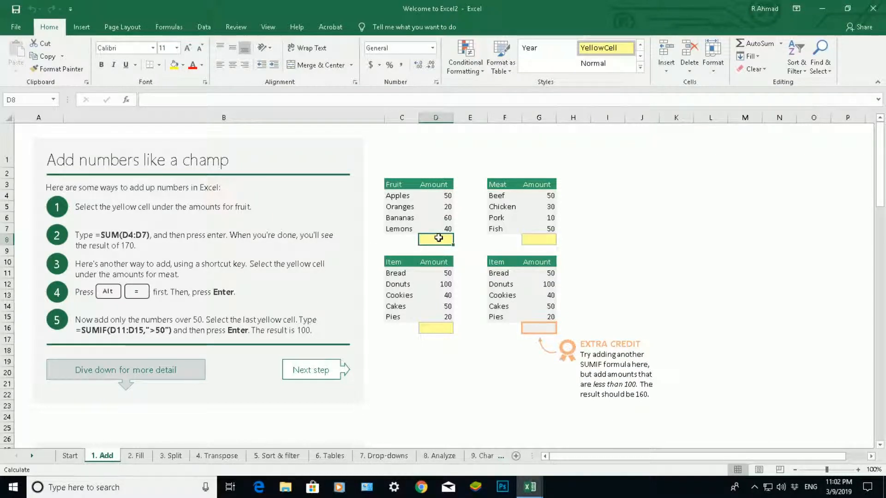
pyautogui.write('=')
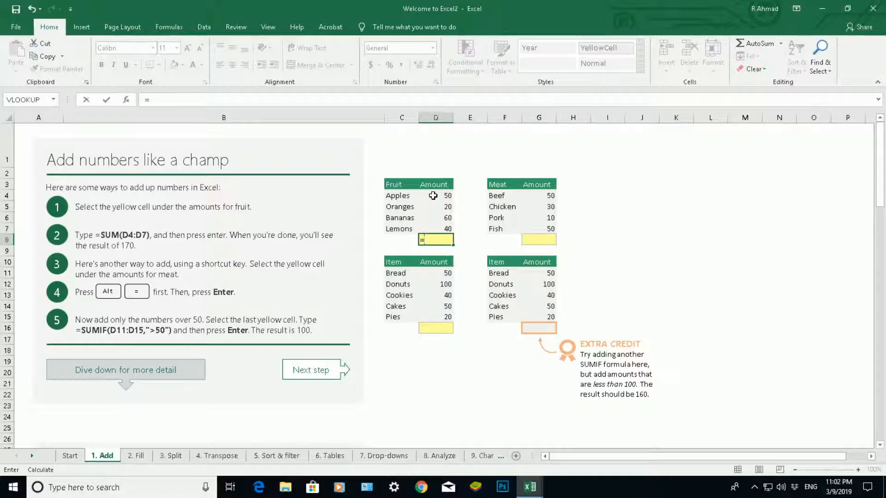
pyautogui.click(433, 196)
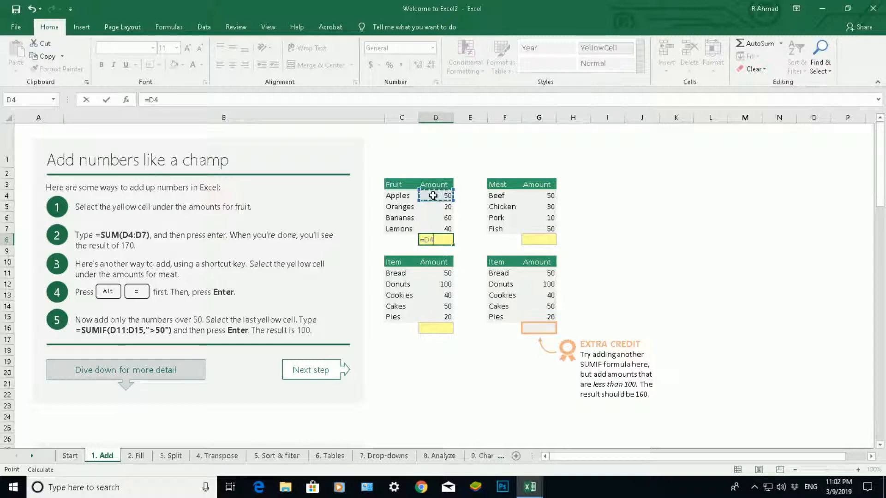
pyautogui.write('+')
pyautogui.click(432, 209)
pyautogui.write('+')
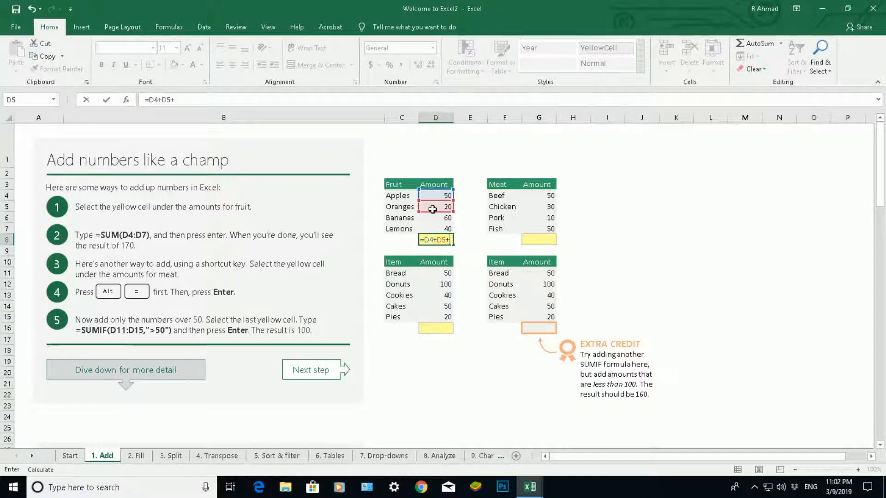
pyautogui.click(436, 219)
pyautogui.write('+')
pyautogui.click(436, 229)
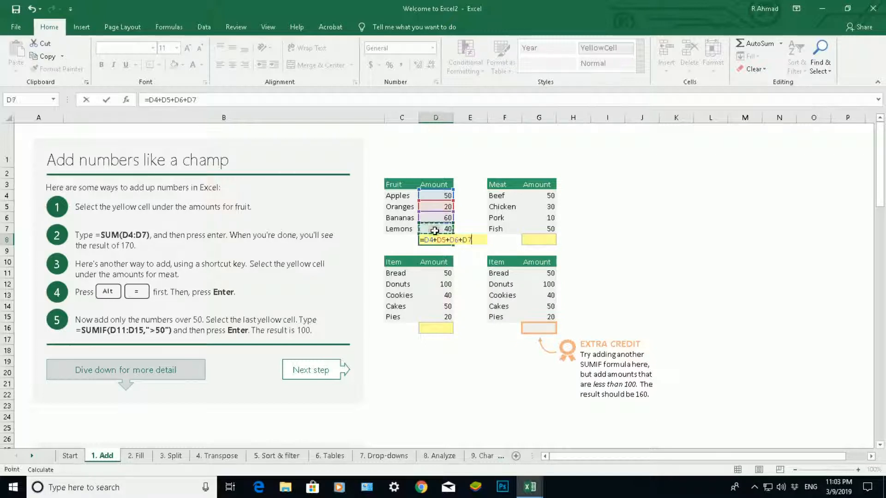
pyautogui.press('Return')
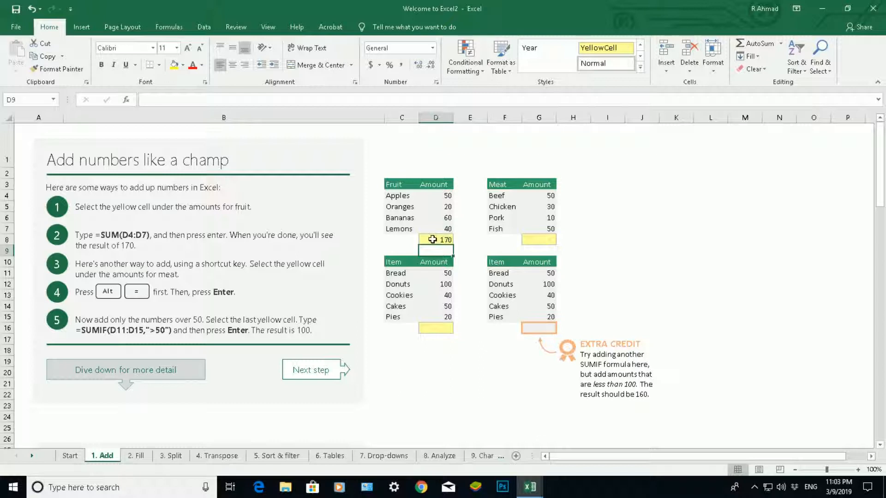
# Step: Clear the addition formula from cell D8 and highlight the SUM(D4:D7) example in the second instruction
pyautogui.click(432, 239)
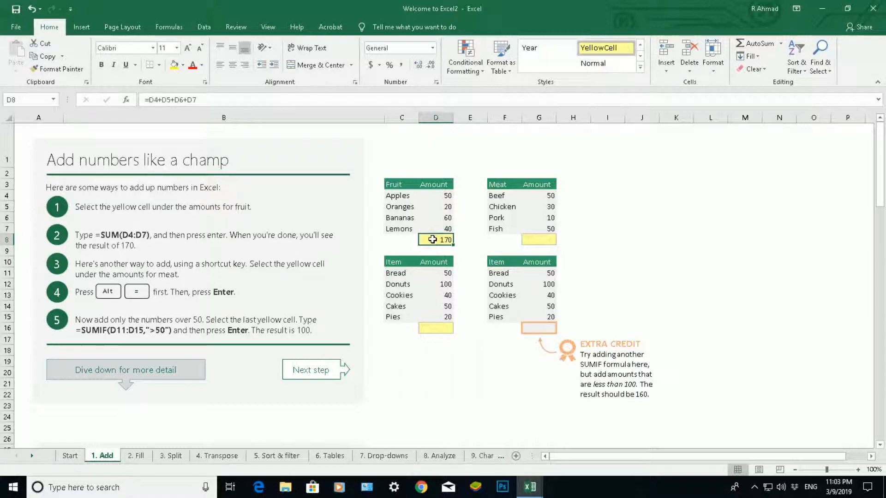
pyautogui.press('Delete')
pyautogui.click(104, 235)
pyautogui.moveTo(102, 236); pyautogui.dragTo(147, 236)
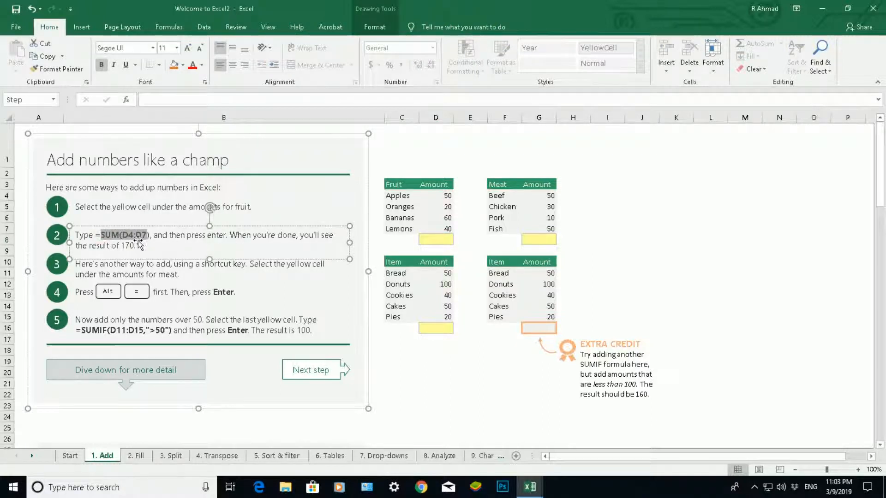
pyautogui.click(395, 359)
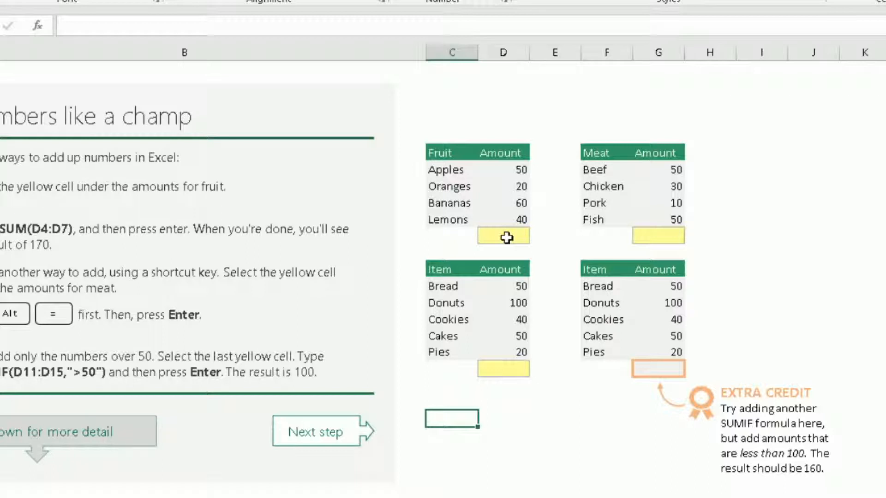
# Step: Total the fruit amounts in the yellow cell D8 with the formula =SUM(D4:D7)
pyautogui.click(507, 237)
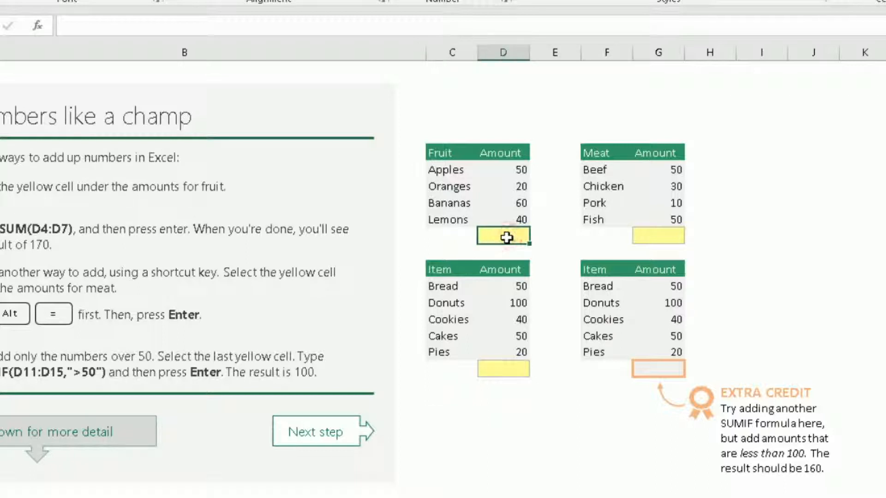
pyautogui.write('=sum')
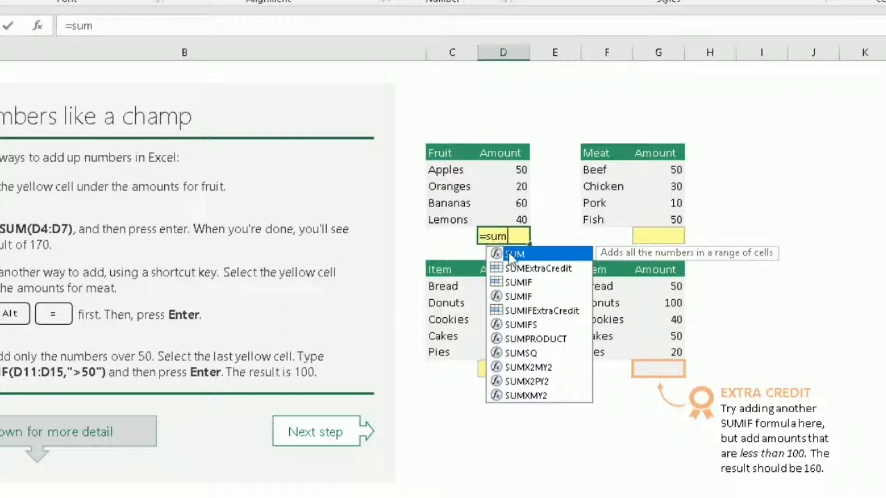
pyautogui.doubleClick(512, 254)
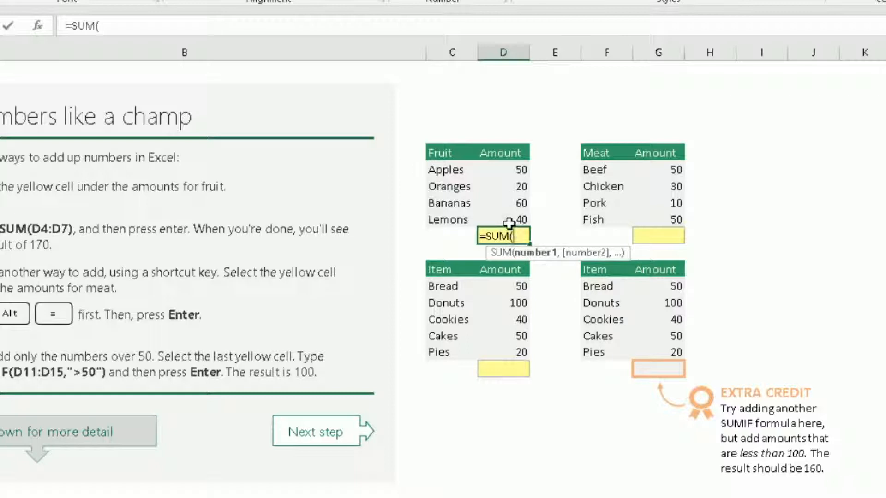
pyautogui.click(503, 167)
pyautogui.moveTo(503, 166); pyautogui.dragTo(503, 220)
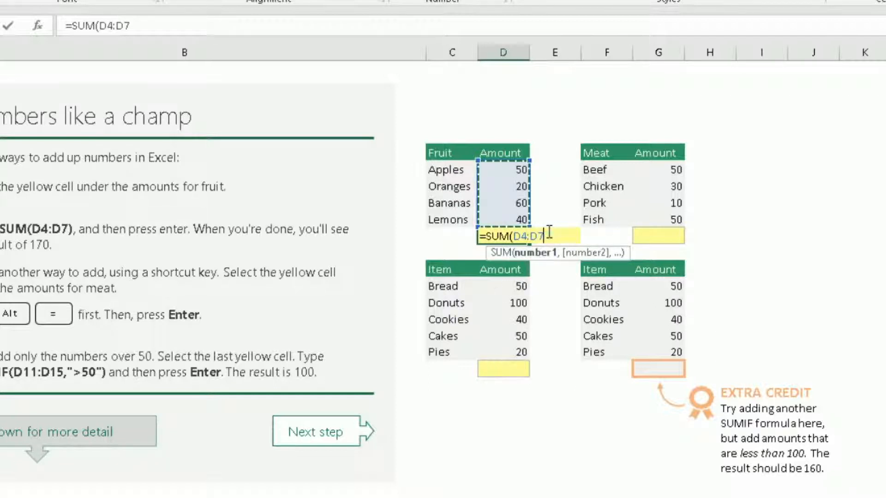
pyautogui.write('_')
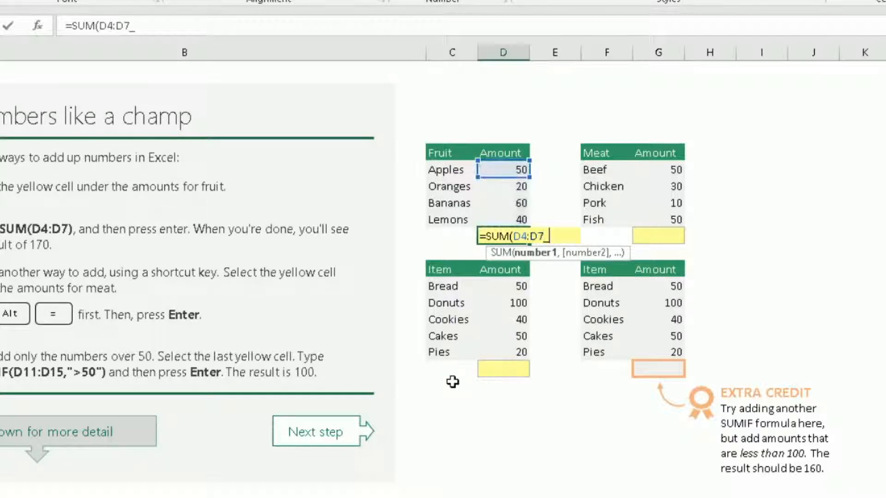
pyautogui.press('BackSpace')
pyautogui.write(')')
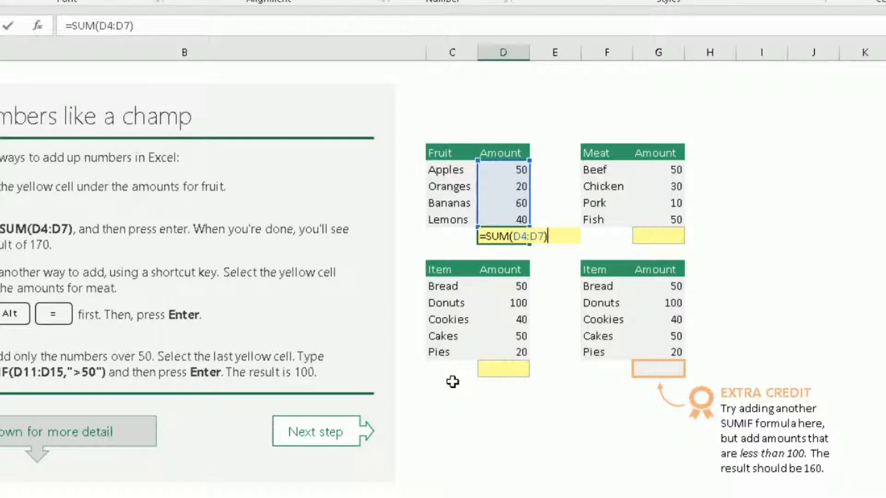
pyautogui.press('Return')
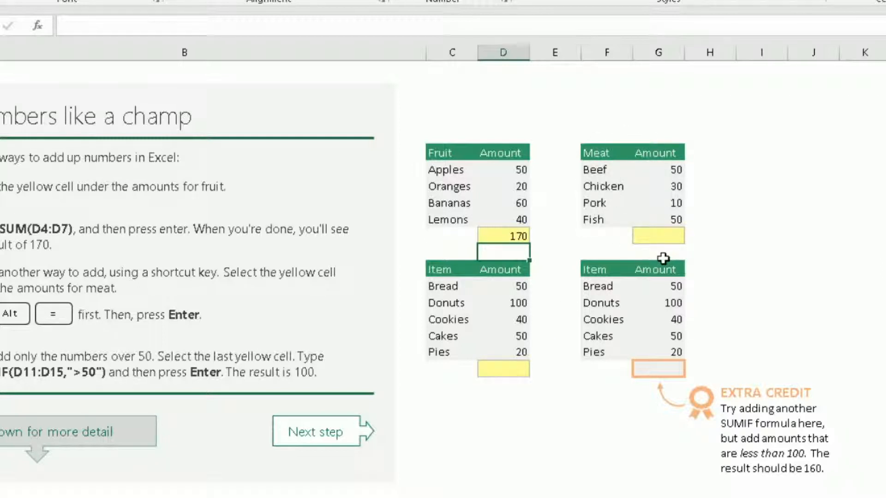
# Step: Total the meat amounts in the yellow cell G8 using AutoSum with the formula =SUM(G4:G7)
pyautogui.click(654, 237)
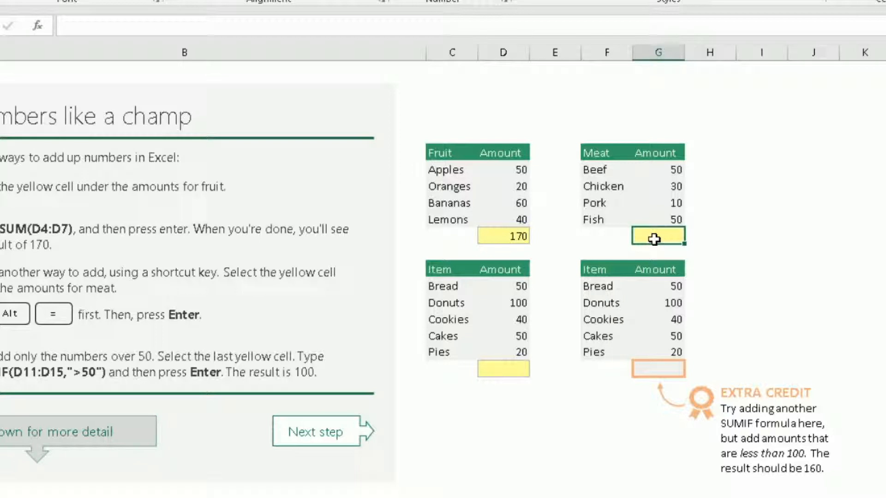
pyautogui.hotkey('alt', '=')
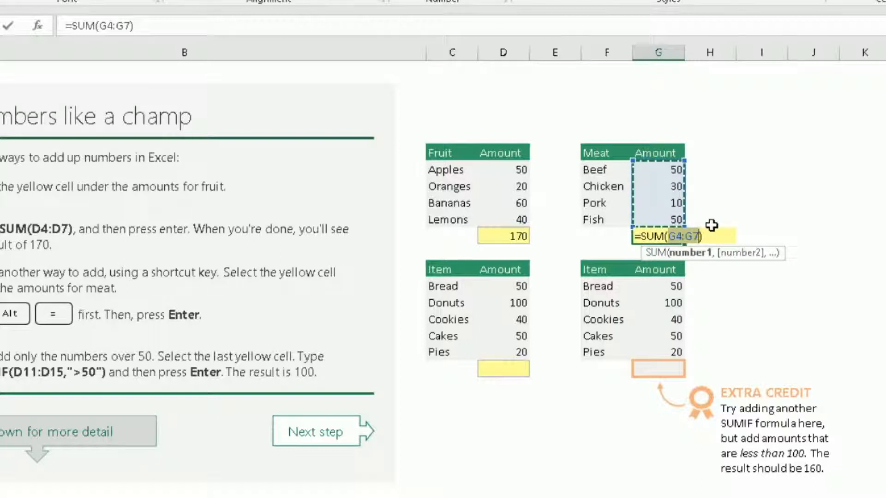
pyautogui.press('Return')
pyautogui.press('Return')
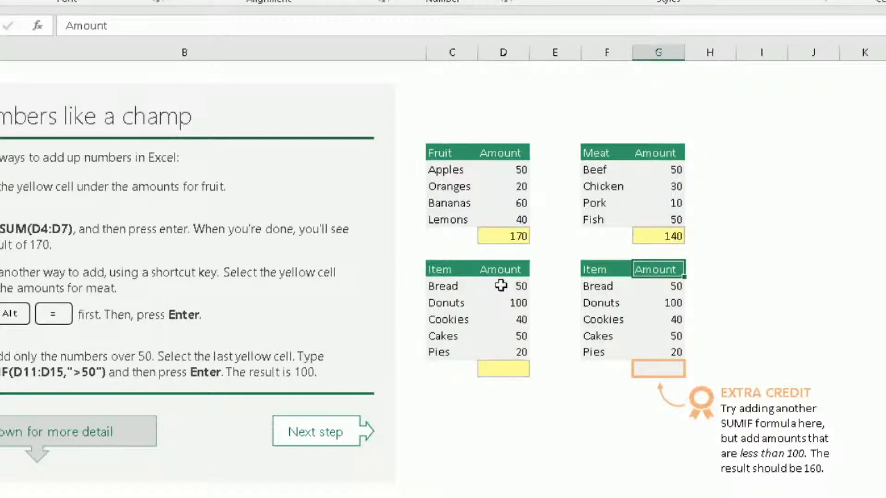
# Step: Total the item amounts in the yellow cell D16 using AutoSum with the formula =SUM(D11:D15)
pyautogui.click(512, 369)
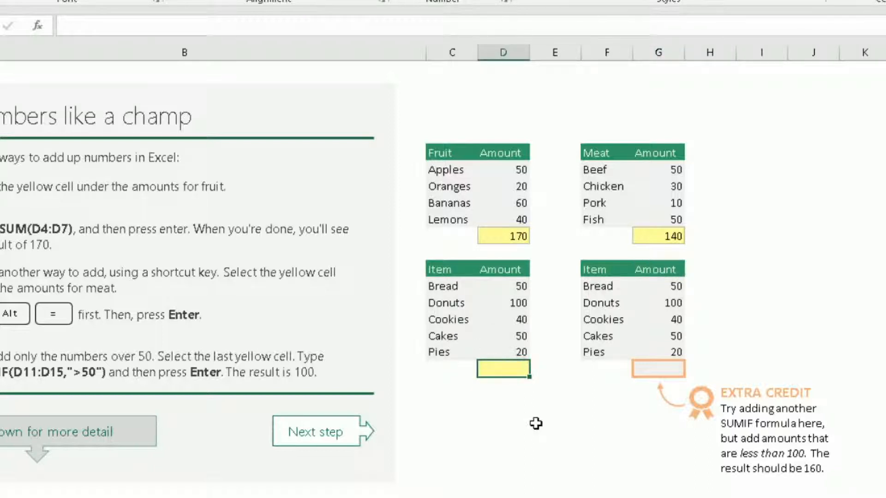
pyautogui.hotkey('alt', '=')
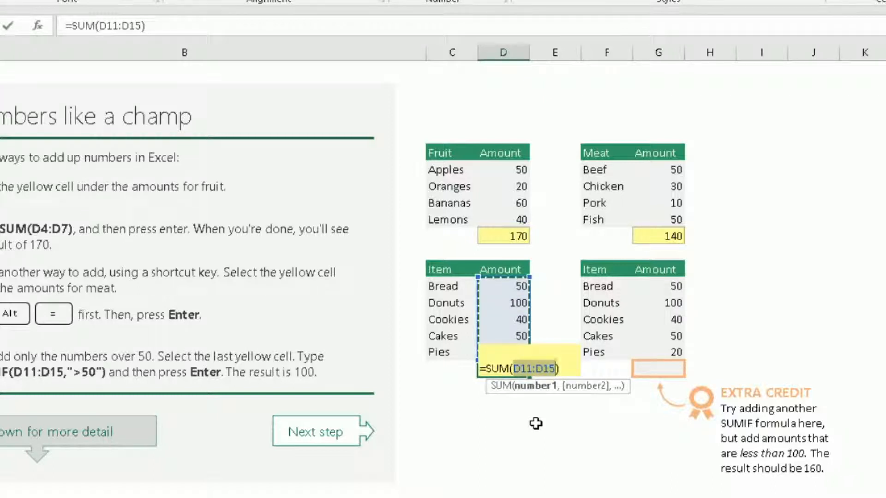
pyautogui.press('Return')
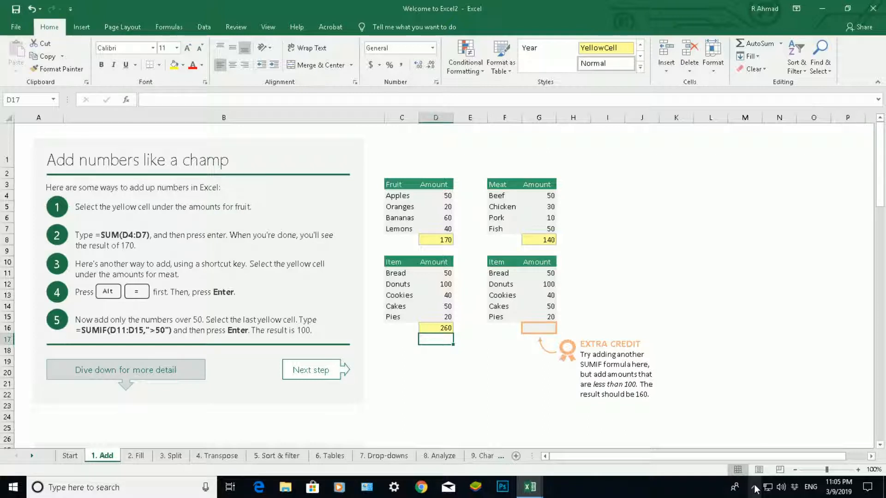
pyautogui.click(755, 488)
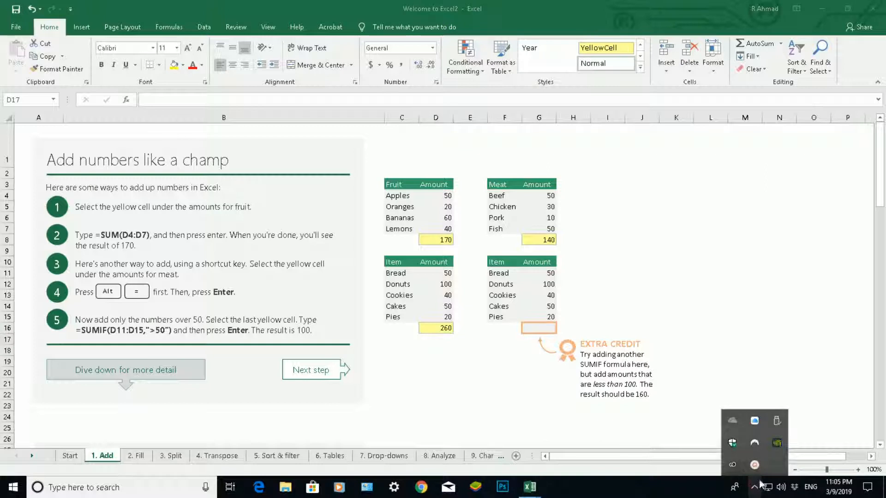
pyautogui.moveTo(755, 463)
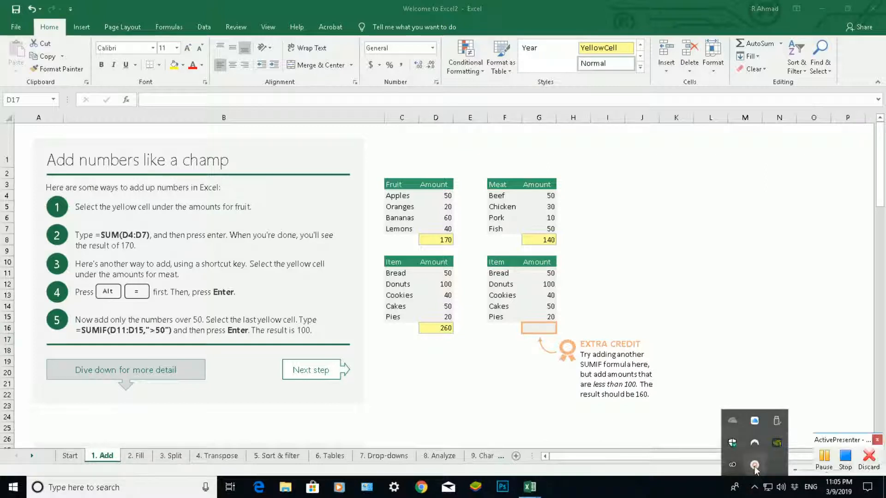
pyautogui.click(846, 465)
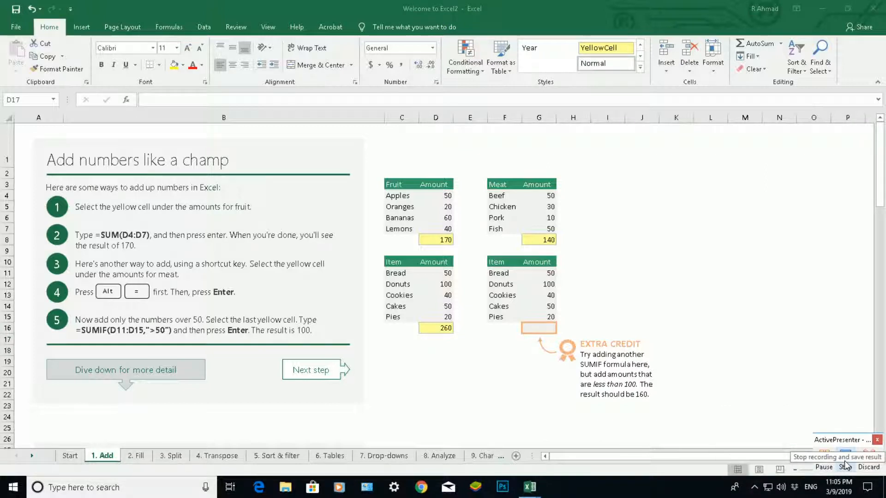